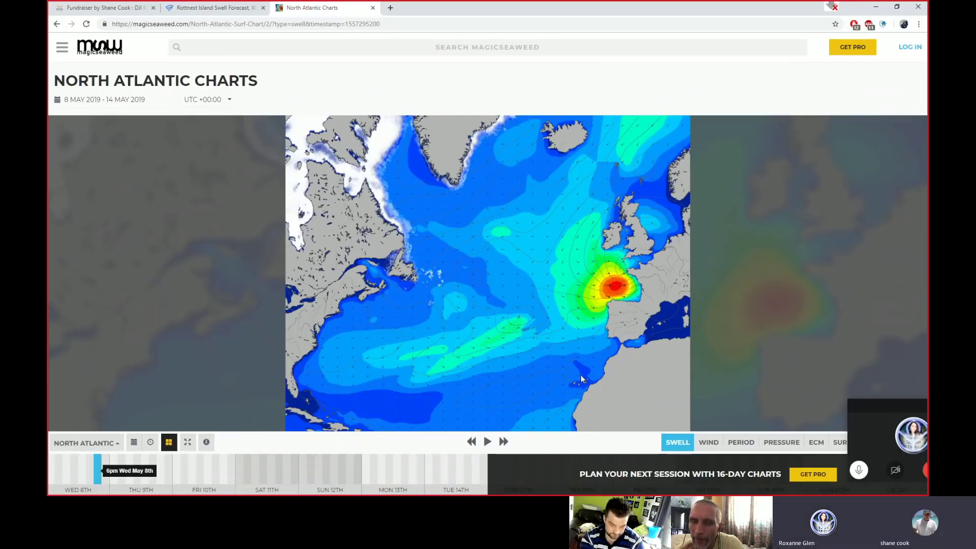
- Go back from the North Atlantic swell chart through the Canary Islands surf report to the "gran canaria swell height" search results
{"action": "left_click", "coordinate": [56, 24]}
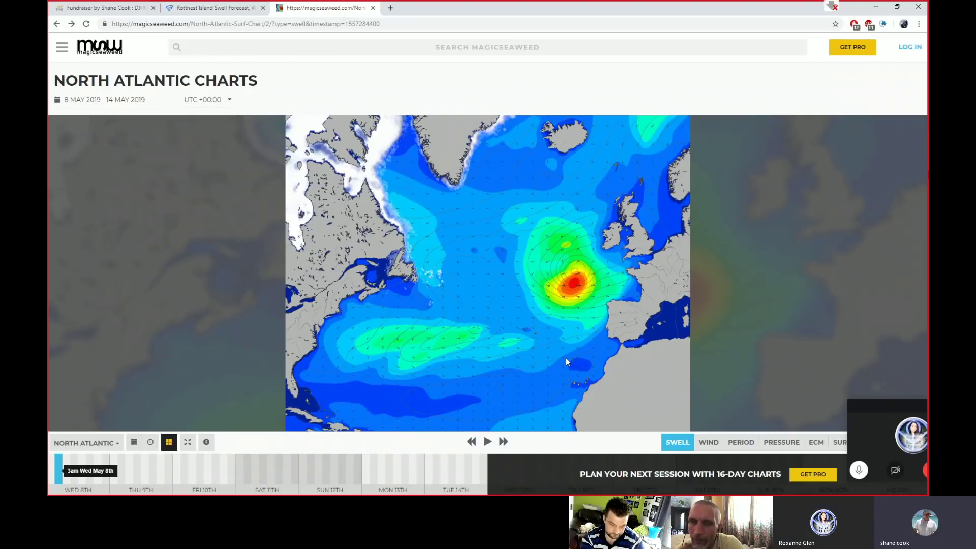
{"action": "left_click", "coordinate": [58, 25]}
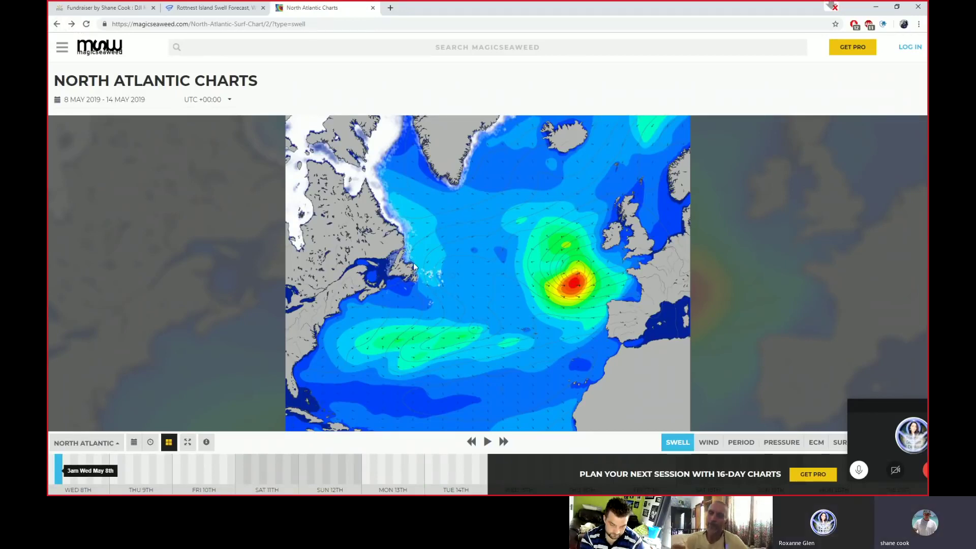
{"action": "left_click", "coordinate": [58, 26]}
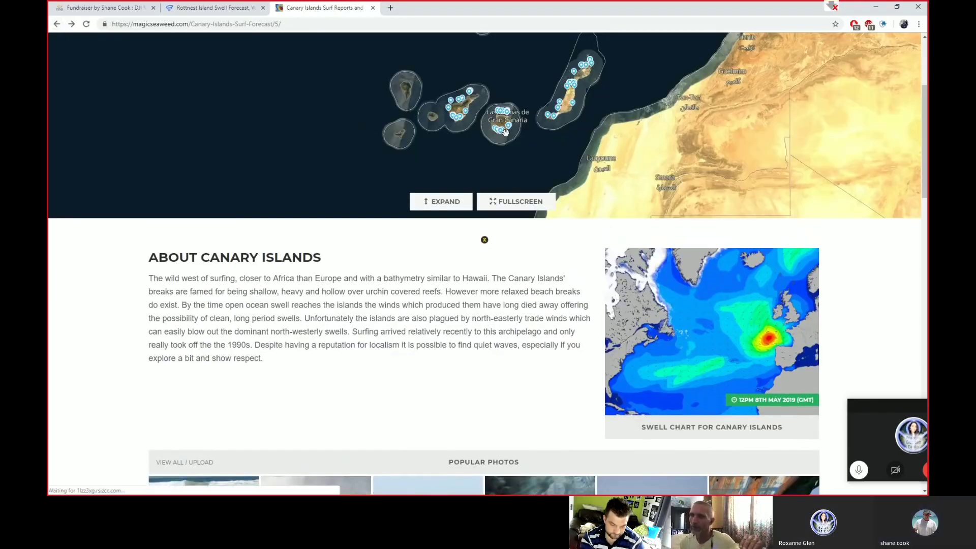
{"action": "left_click", "coordinate": [57, 26]}
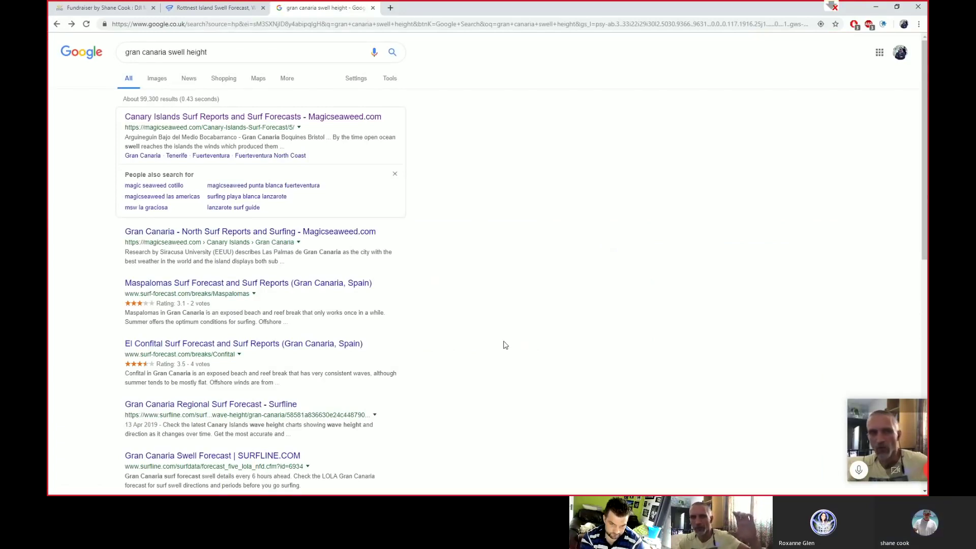
- Switch to paint.net and create a new blank 800 × 600 pixel image
{"action": "key", "text": "super+Tab"}
{"action": "left_click", "coordinate": [701, 224]}
{"action": "left_click", "coordinate": [54, 17]}
{"action": "left_click", "coordinate": [71, 28]}
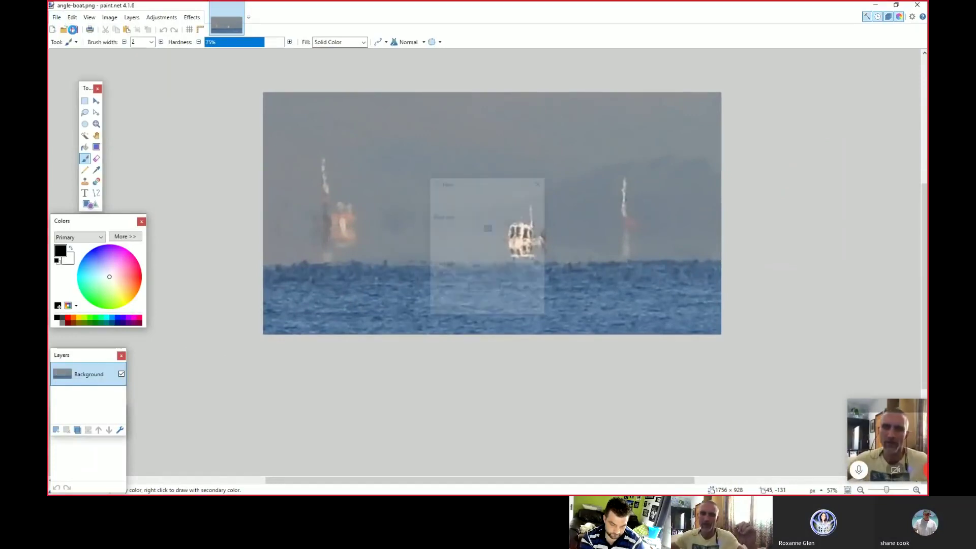
{"action": "left_click", "coordinate": [486, 310]}
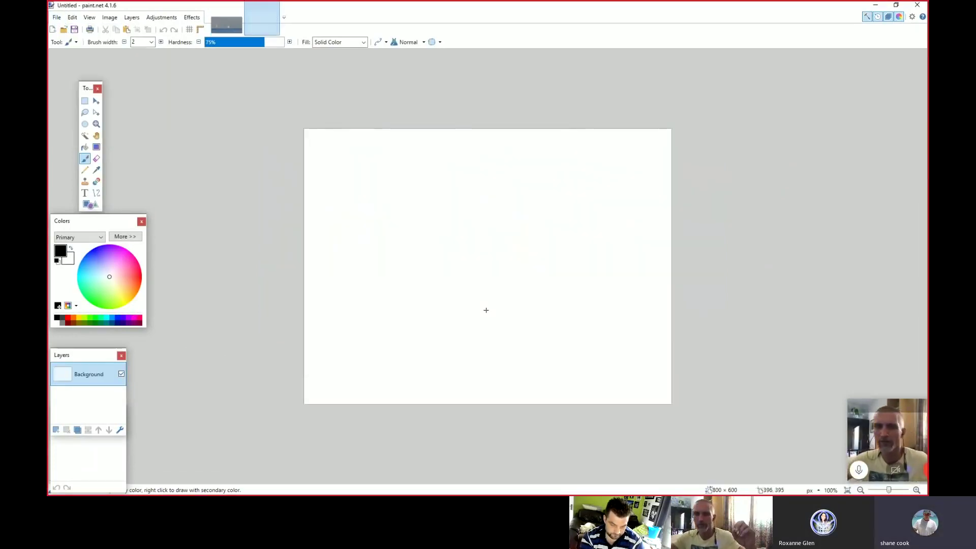
- Draw a filled cyan rectangle as water across the full width of the canvas's lower edge, with brush width 75
{"action": "left_click", "coordinate": [93, 206]}
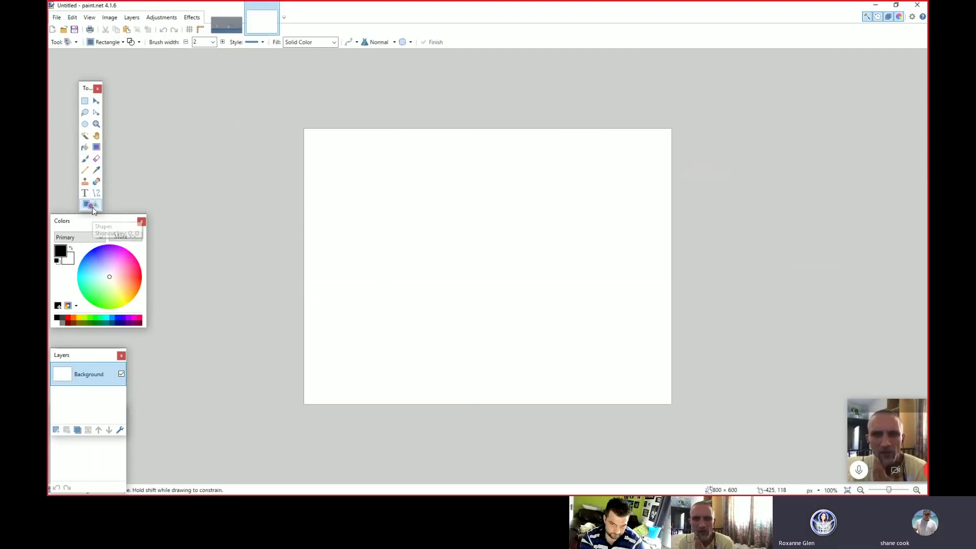
{"action": "left_click", "coordinate": [107, 319]}
{"action": "left_click", "coordinate": [213, 42]}
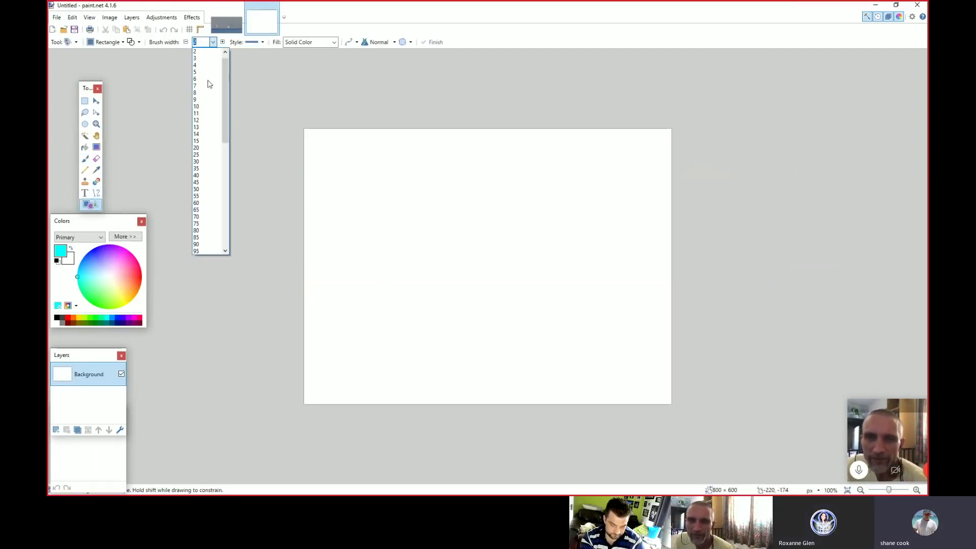
{"action": "left_click", "coordinate": [211, 223]}
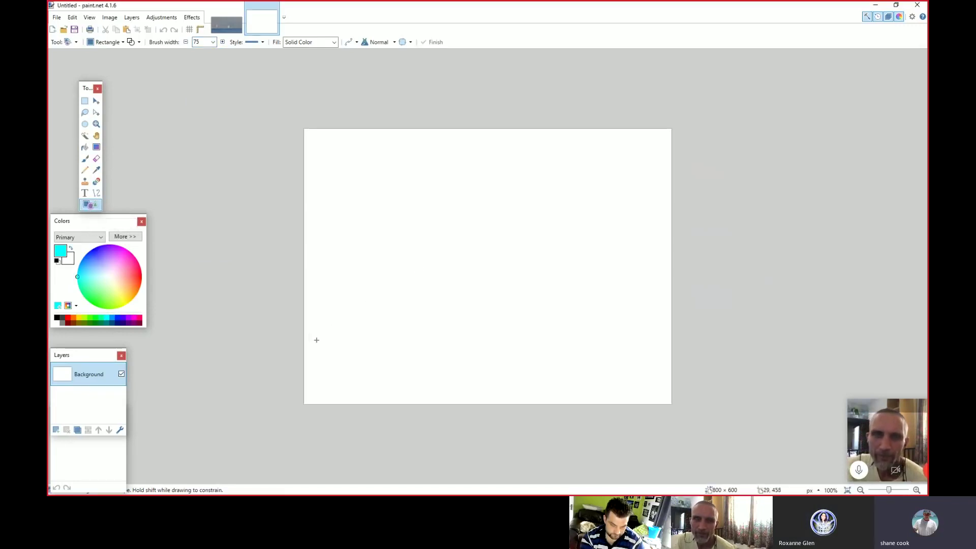
{"action": "left_click_drag", "start_coordinate": [299, 355], "coordinate": [696, 419]}
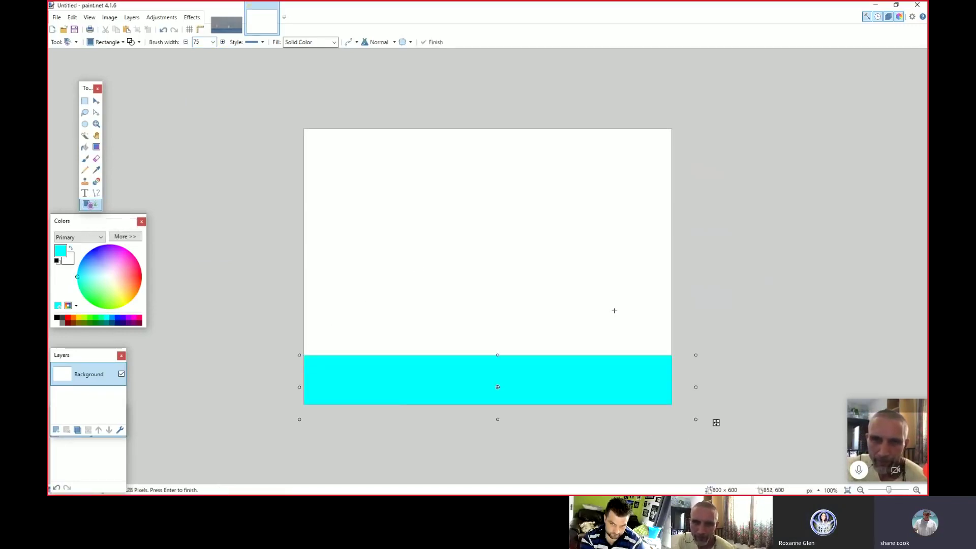
{"action": "left_click", "coordinate": [525, 283]}
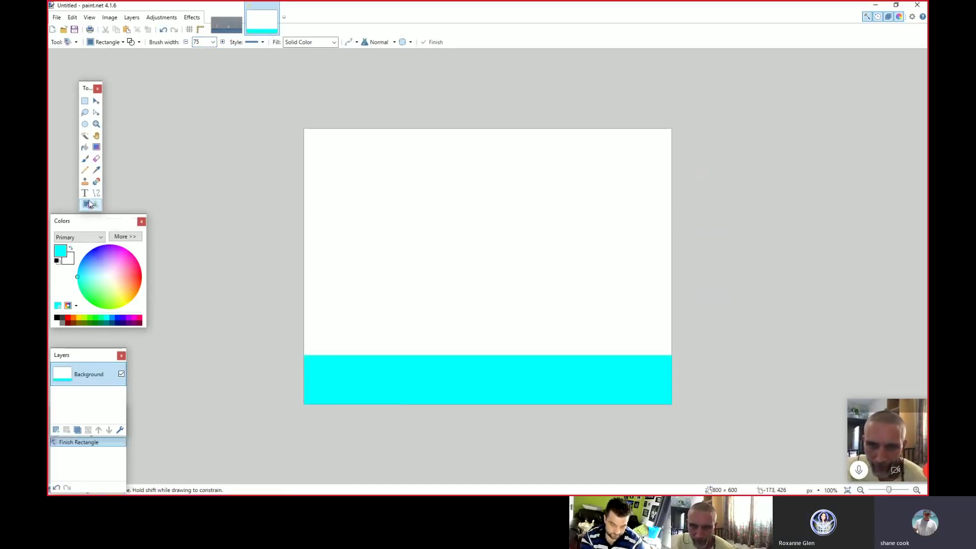
- Draw two small black rectangles sitting on the waterline, one at each end of the canvas
{"action": "left_click", "coordinate": [56, 318]}
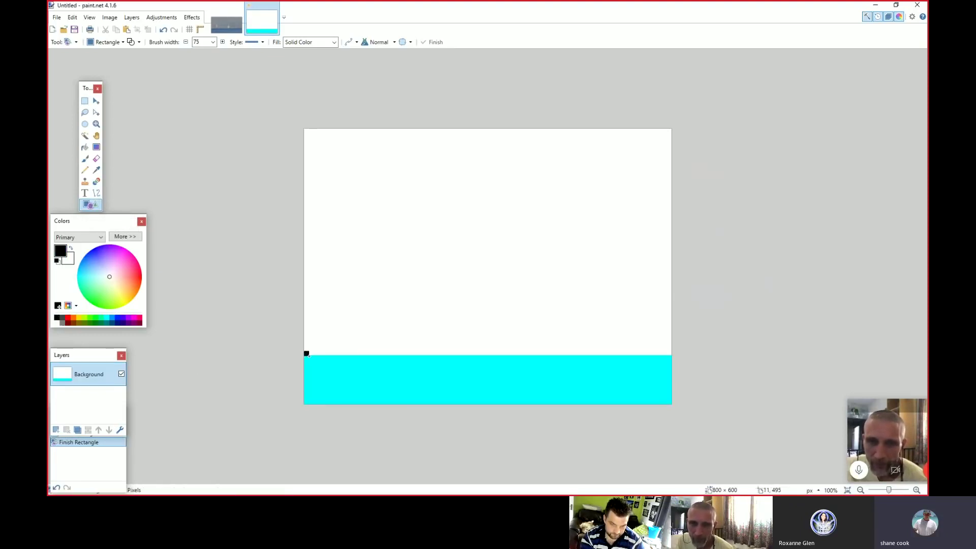
{"action": "left_click_drag", "start_coordinate": [306, 352], "coordinate": [687, 359]}
{"action": "key", "text": "Return"}
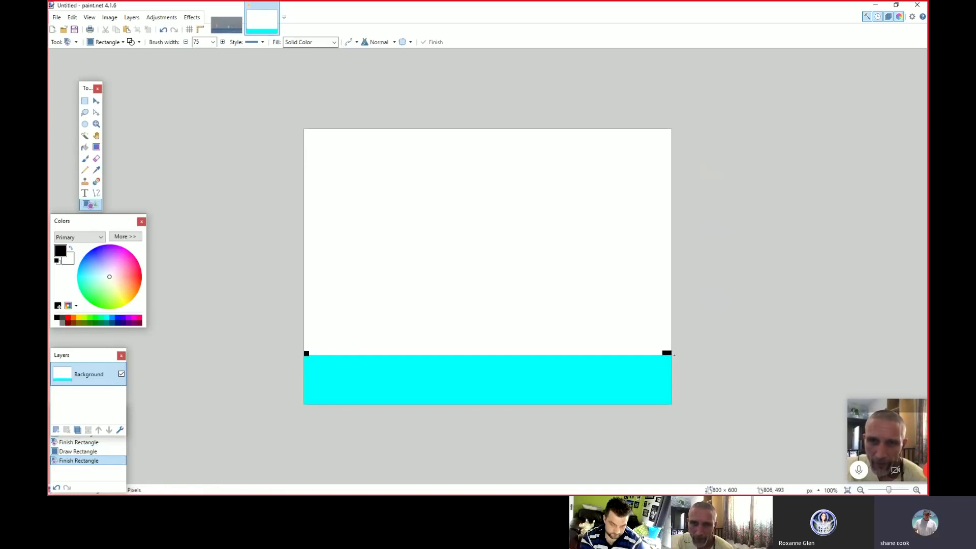
{"action": "left_click", "coordinate": [670, 353]}
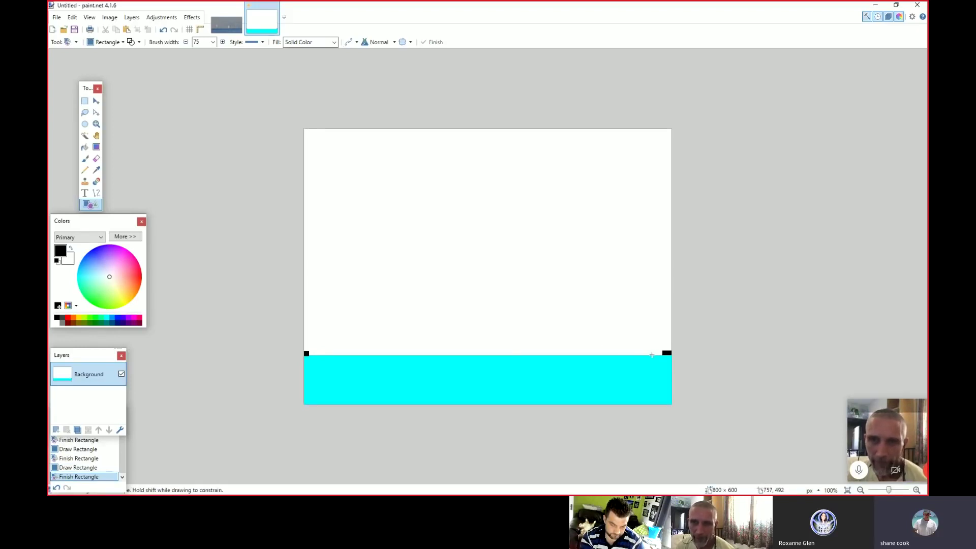
- Draw a small upright dark grey rectangle on top of the black block at the waterline's left end
{"action": "left_click", "coordinate": [62, 319]}
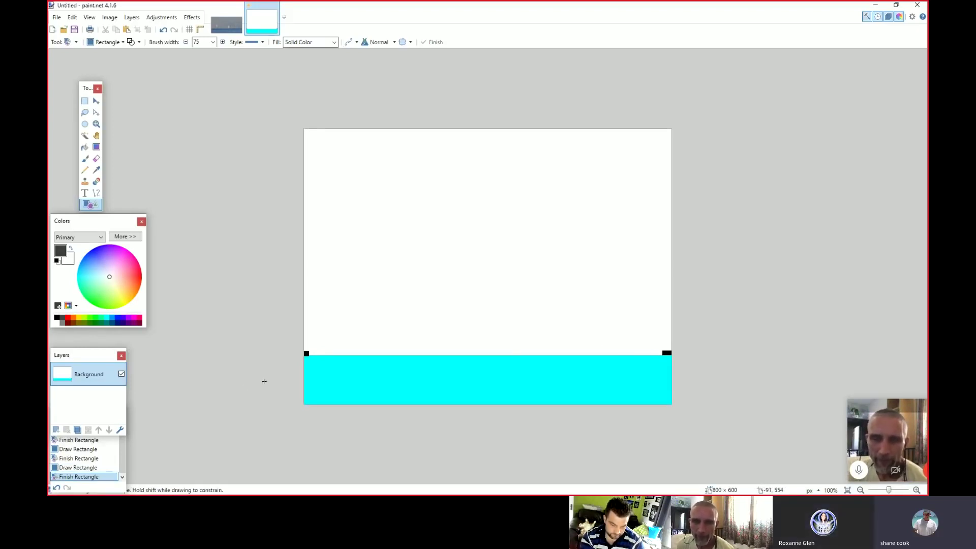
{"action": "left_click", "coordinate": [307, 352]}
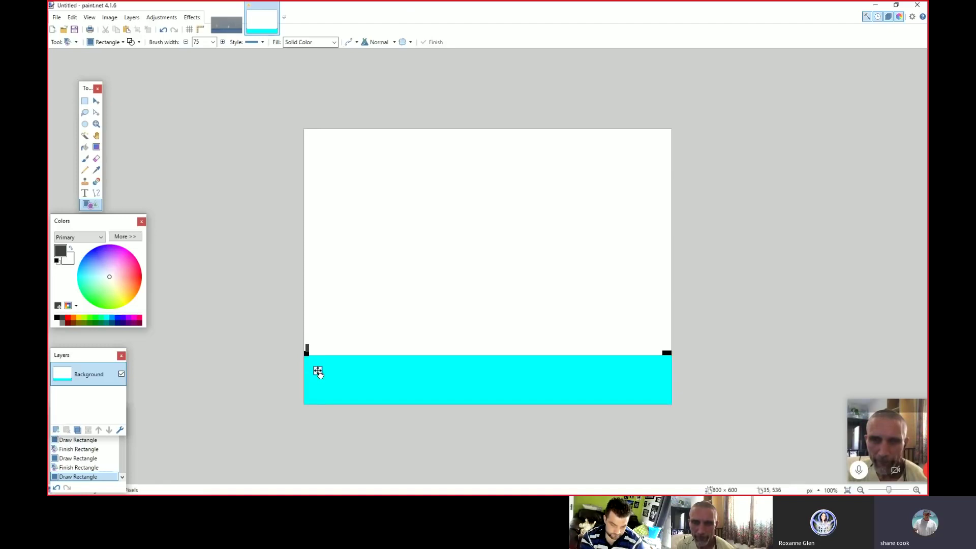
{"action": "left_click", "coordinate": [318, 371]}
{"action": "key", "text": "Return"}
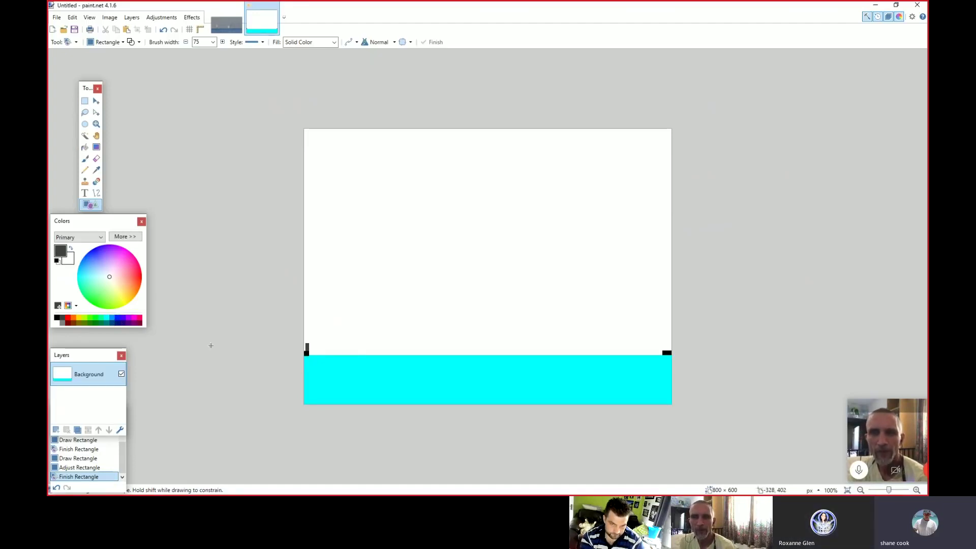
- Paint a raised cyan swell along the middle of the waterline using the Paintbrush at width 10
{"action": "left_click", "coordinate": [106, 320]}
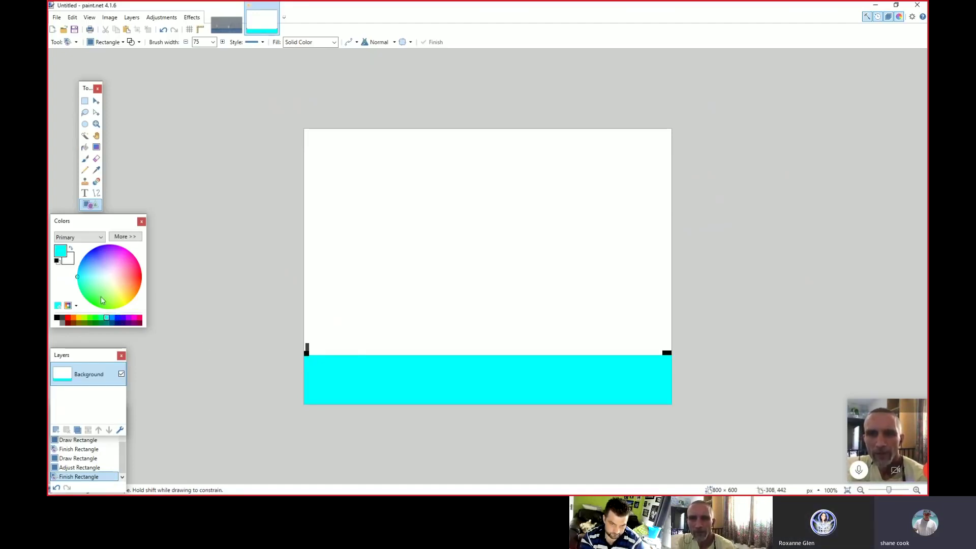
{"action": "left_click", "coordinate": [87, 159]}
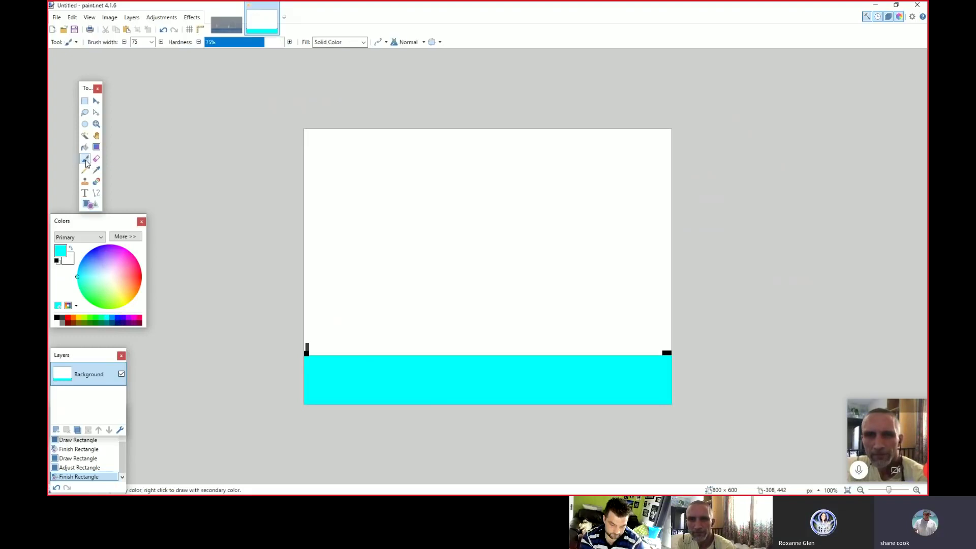
{"action": "left_click", "coordinate": [152, 42]}
{"action": "scroll", "coordinate": [148, 127], "scroll_direction": "up", "scroll_amount": 5}
{"action": "left_click", "coordinate": [133, 114]}
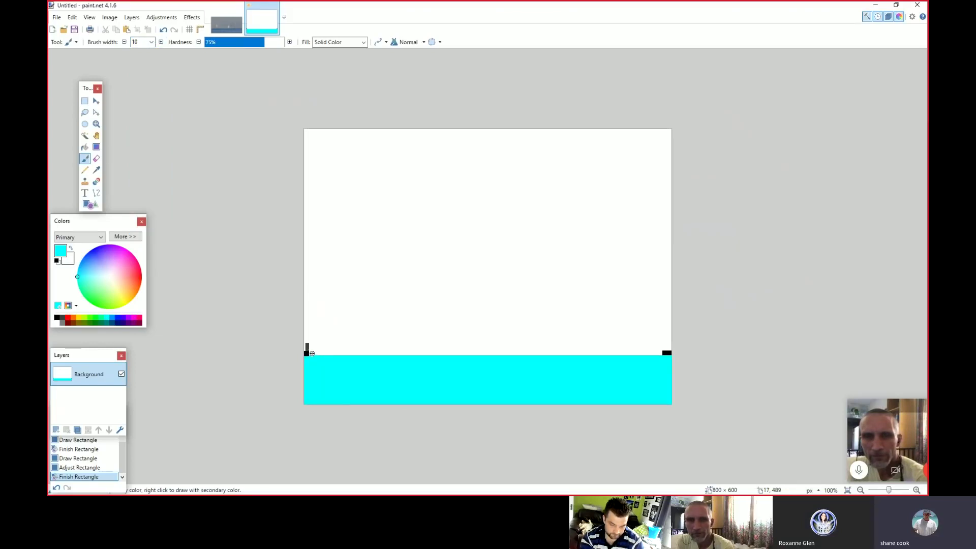
{"action": "left_click_drag", "start_coordinate": [348, 353], "coordinate": [587, 354]}
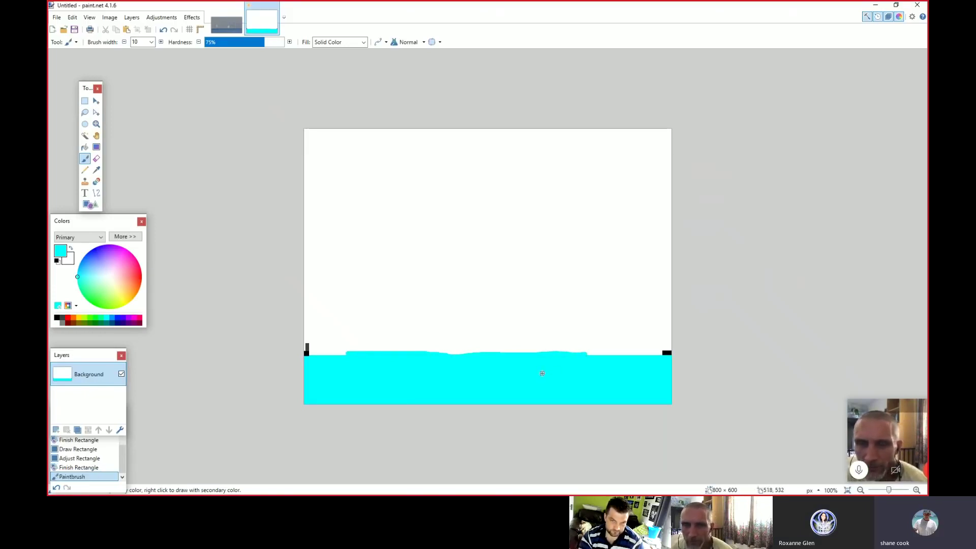
{"action": "scroll", "coordinate": [407, 355], "scroll_direction": "up", "scroll_amount": 4}
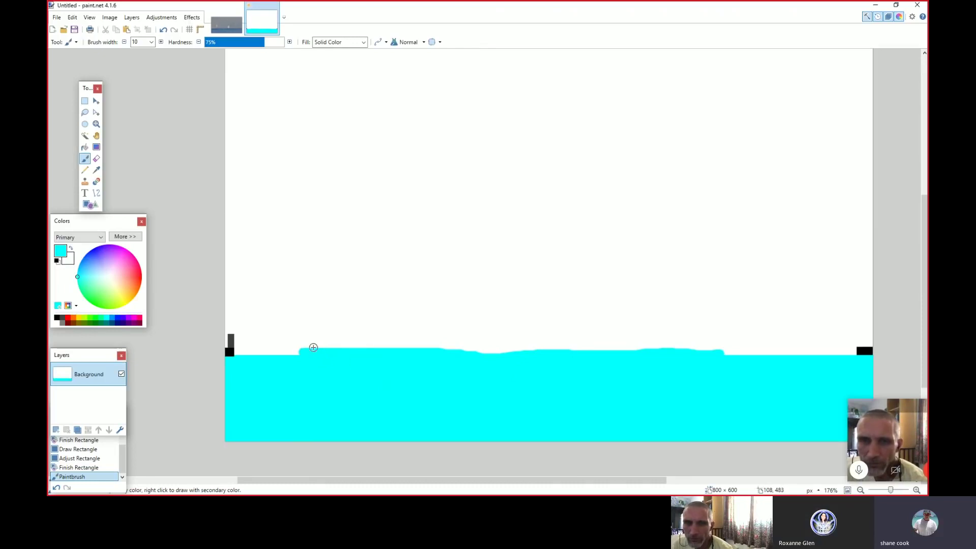
{"action": "mouse_move", "coordinate": [314, 345]}
{"action": "left_mouse_down"}
{"action": "mouse_move", "coordinate": [627, 344]}
{"action": "mouse_move", "coordinate": [608, 348]}
{"action": "left_mouse_up"}
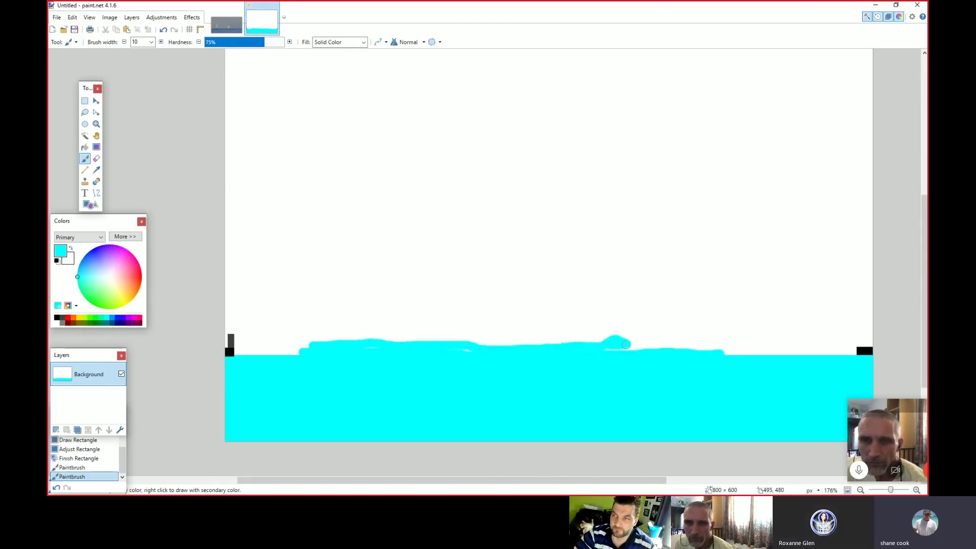
- Draw a straight red line of width 10 from the top of the grey post to just above the right black block
{"action": "left_click", "coordinate": [97, 194]}
{"action": "left_click", "coordinate": [142, 274]}
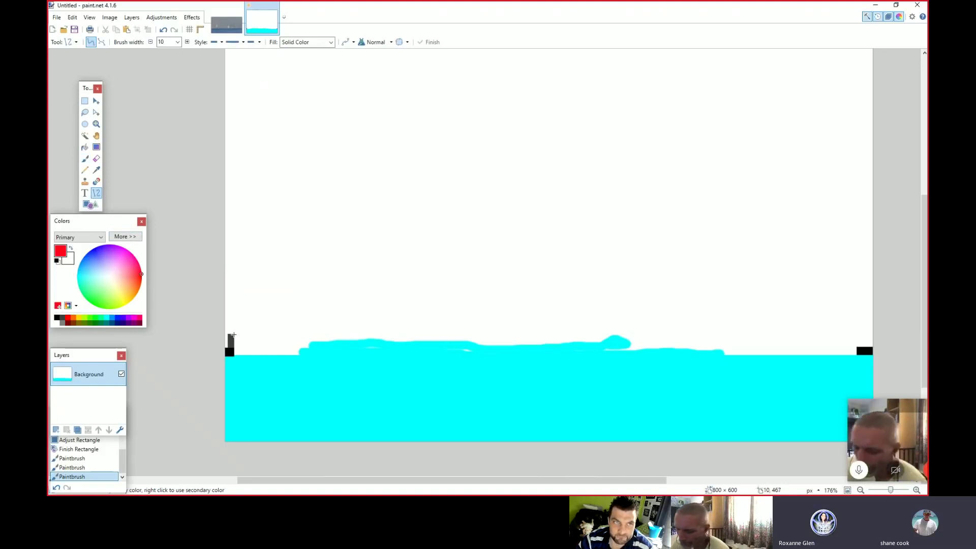
{"action": "mouse_move", "coordinate": [233, 335]}
{"action": "left_mouse_down"}
{"action": "mouse_move", "coordinate": [807, 290]}
{"action": "mouse_move", "coordinate": [855, 312]}
{"action": "mouse_move", "coordinate": [855, 336]}
{"action": "left_mouse_up"}
{"action": "left_click", "coordinate": [714, 412]}
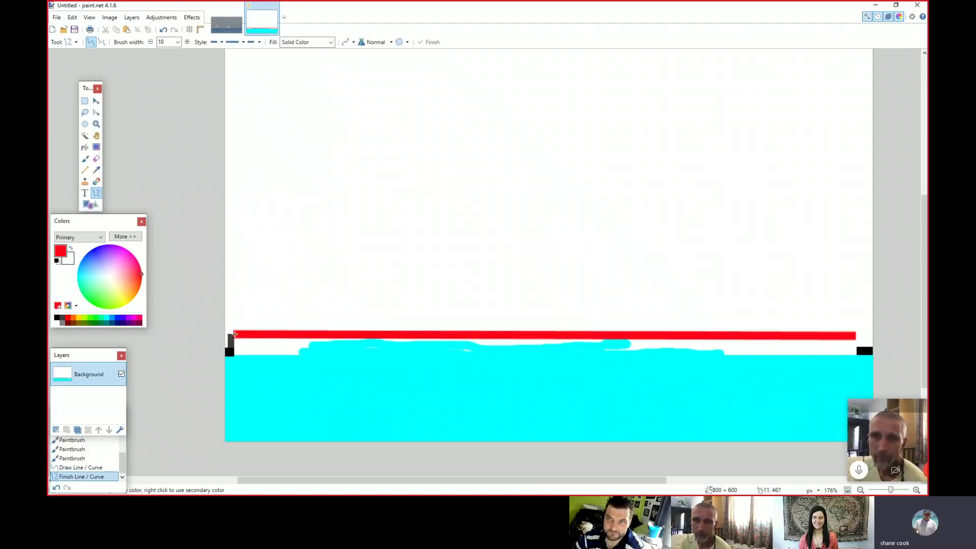
- Add a red text label "0" and place it just above the middle of the red line
{"action": "left_click", "coordinate": [85, 194]}
{"action": "type", "text": "0"}
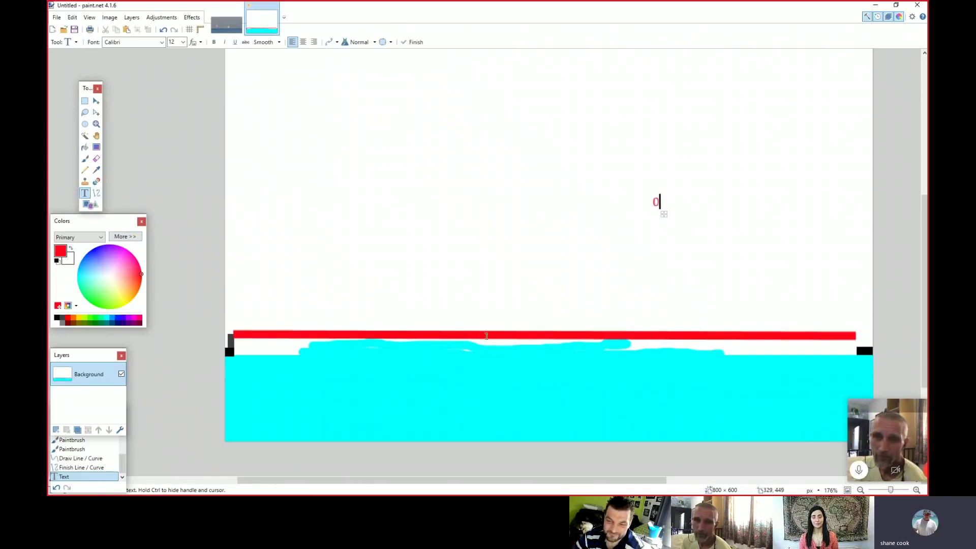
{"action": "left_click_drag", "start_coordinate": [664, 215], "coordinate": [536, 313]}
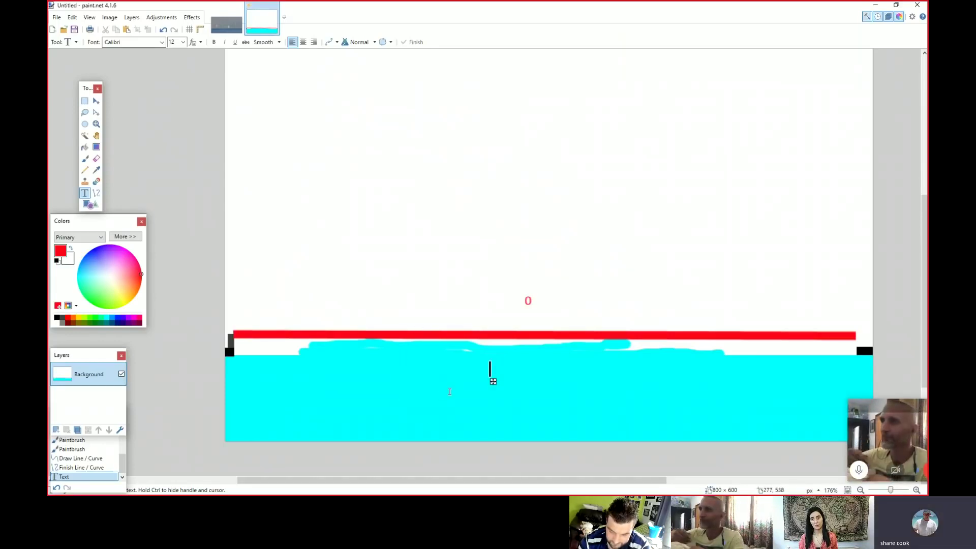
- Switch to the Photos window showing wave-shoaling.png to view the wave shoaling diagram
{"action": "key", "text": "super+Tab"}
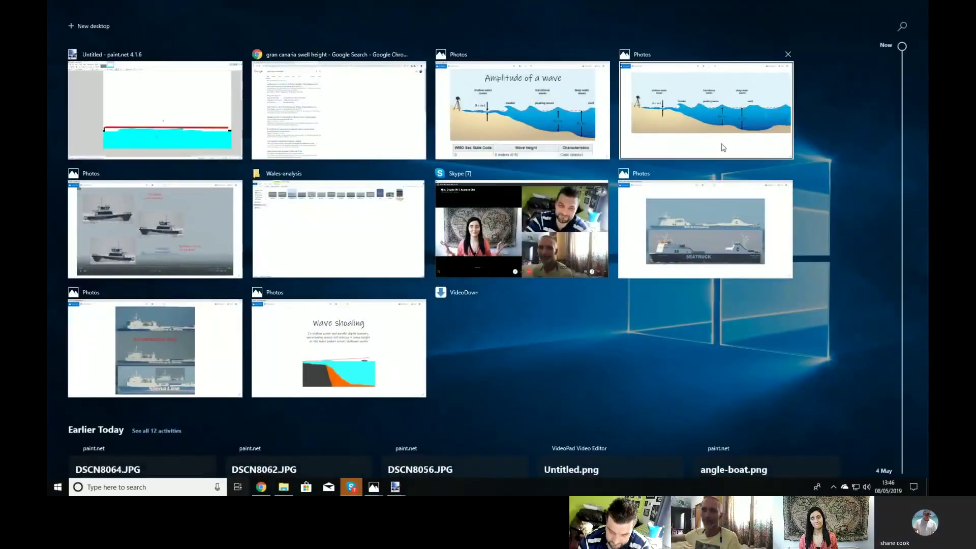
{"action": "left_click", "coordinate": [341, 355]}
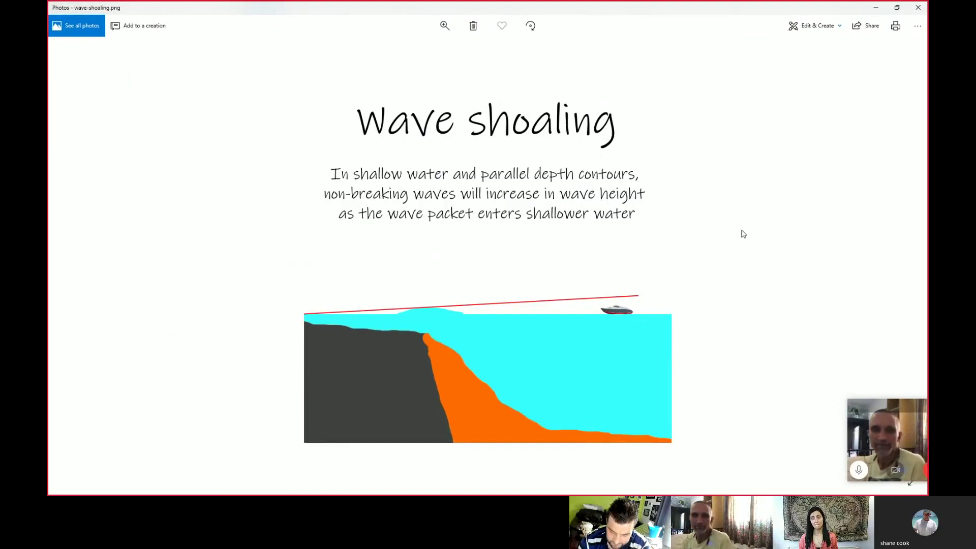